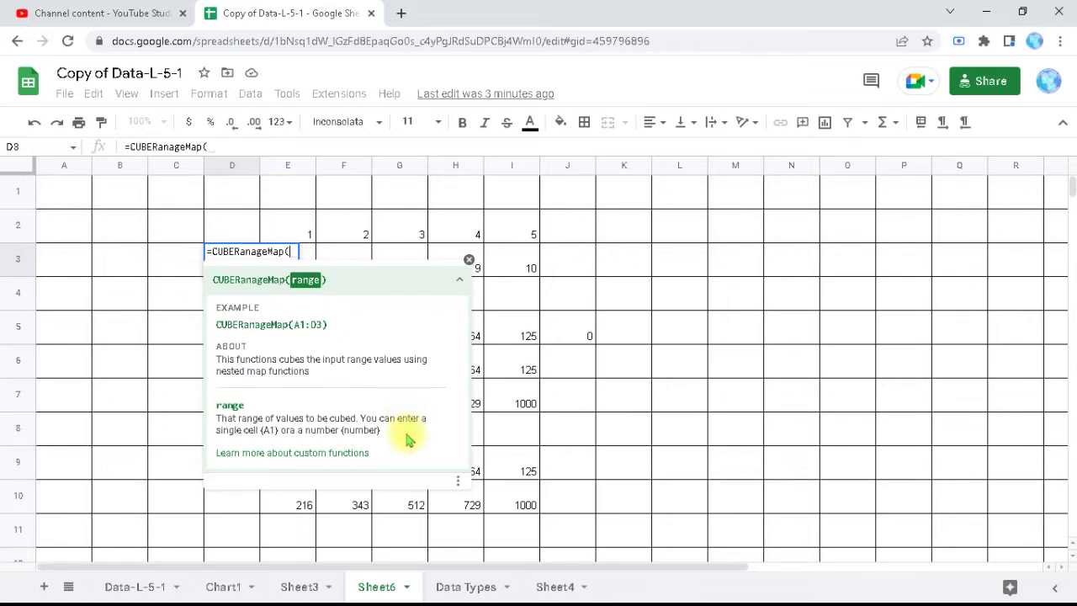
- Cancel the unfinished CUBERanageMap formula in cell D3
key(Escape)
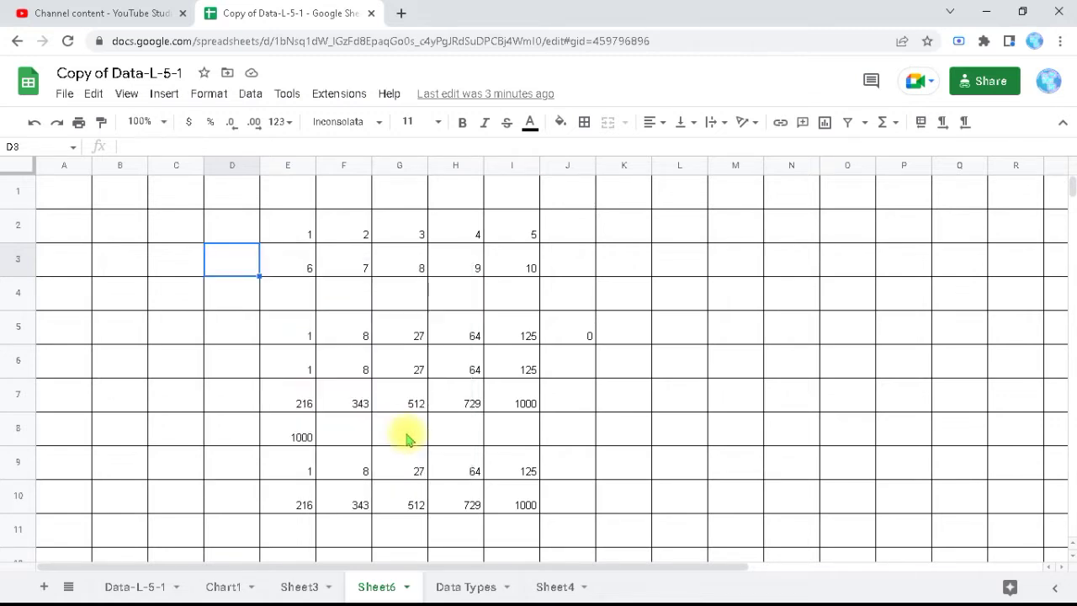
- Open the Recorded Macros script project, view functions.gs, and show the Deploy menu
click(334, 95)
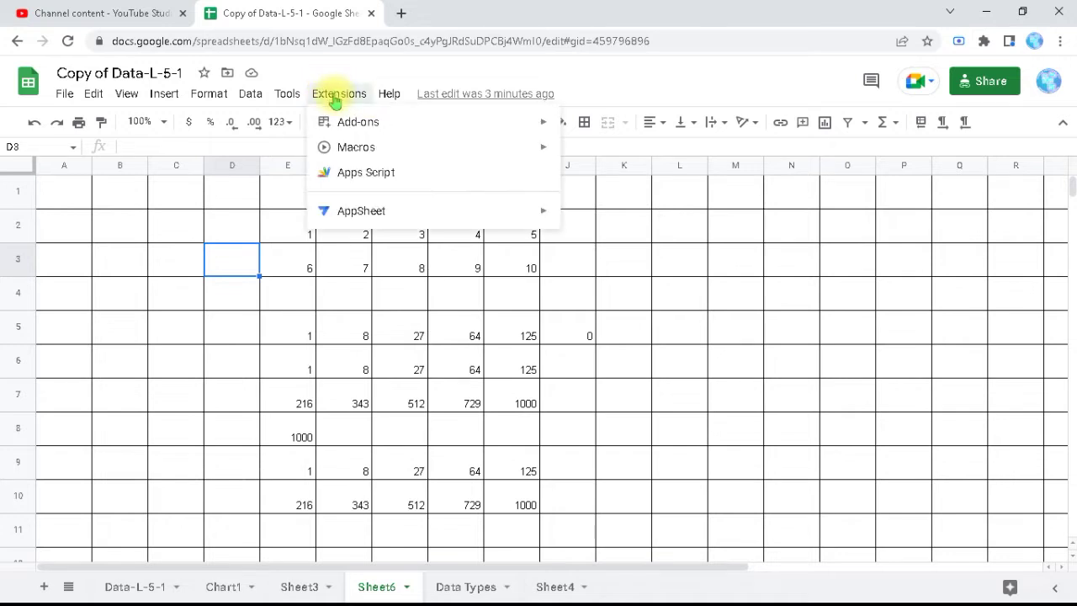
click(356, 175)
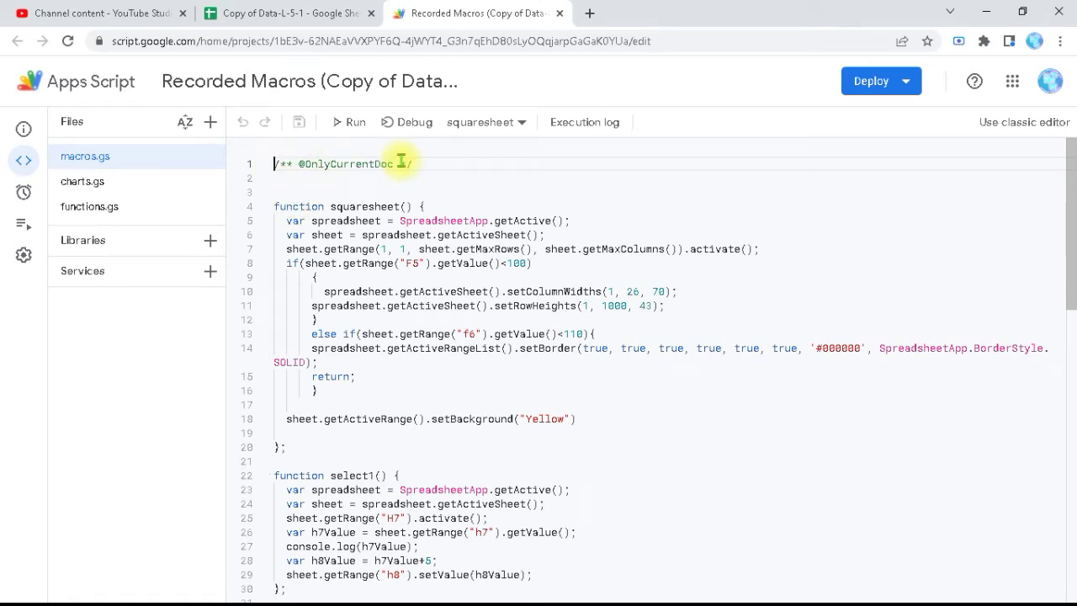
click(139, 210)
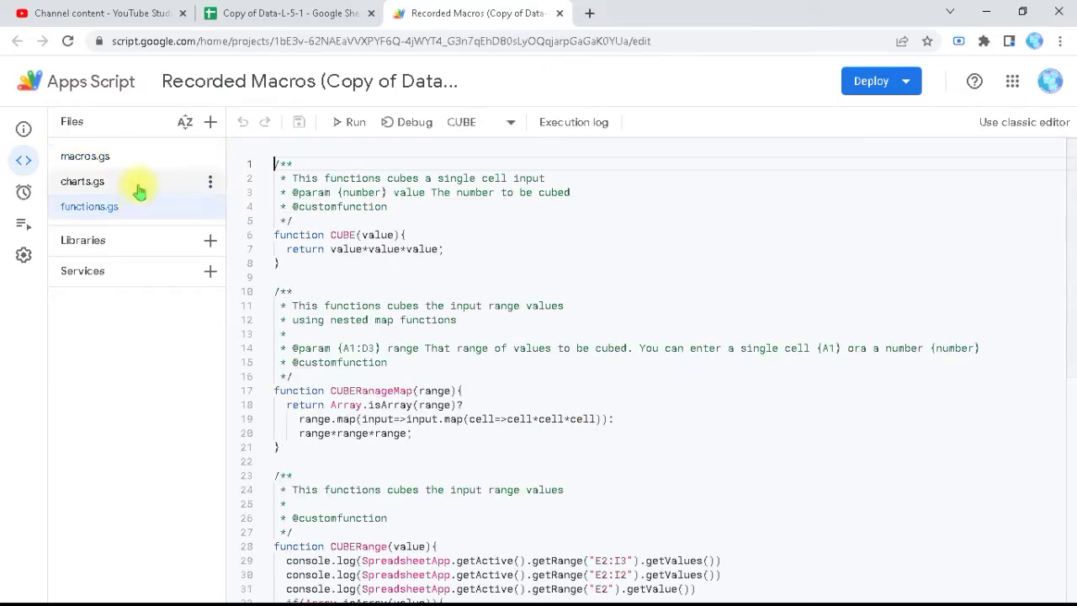
click(139, 190)
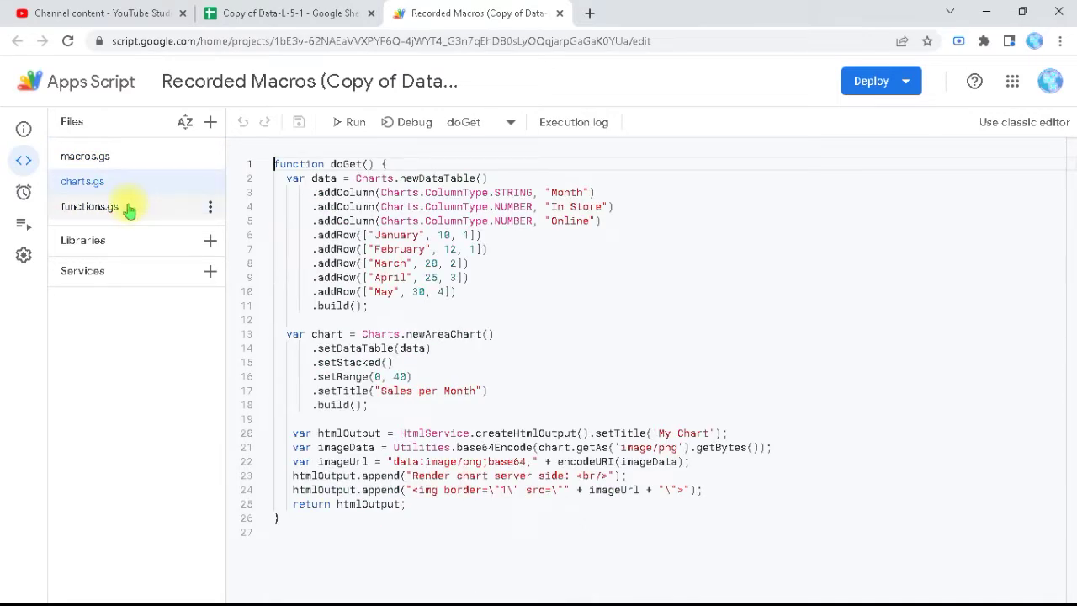
click(129, 211)
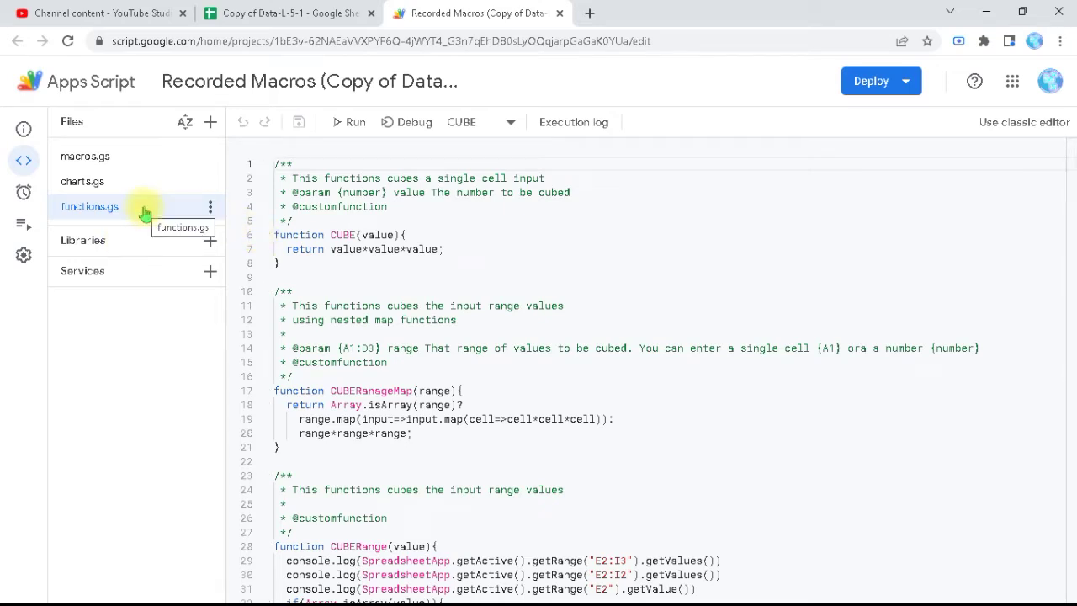
click(904, 85)
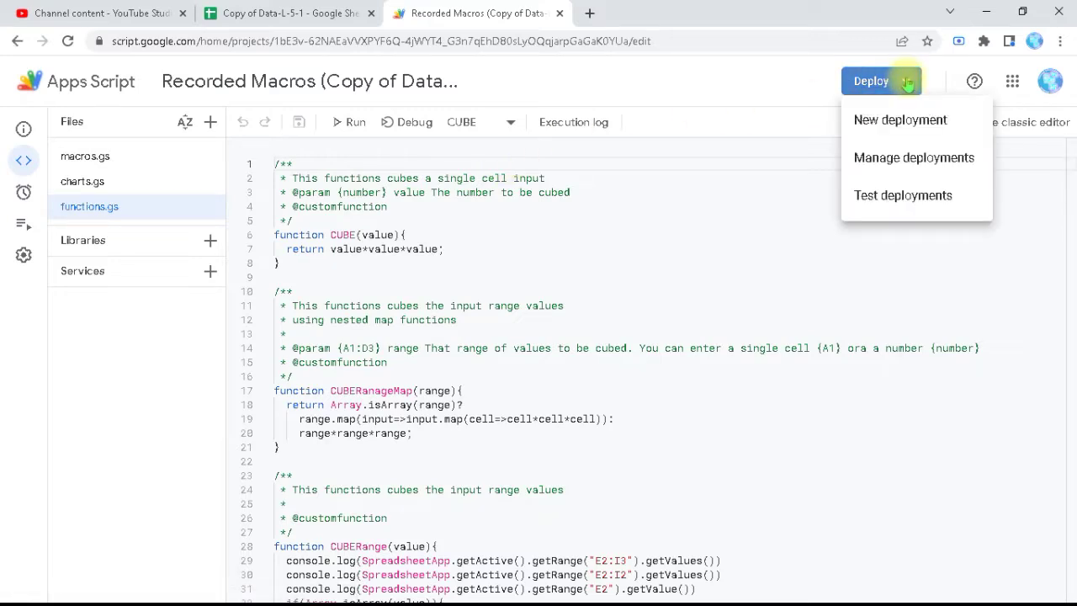
- Set up a new web app and Library deployment run as the accessing user, open to anyone with a Google account
click(899, 122)
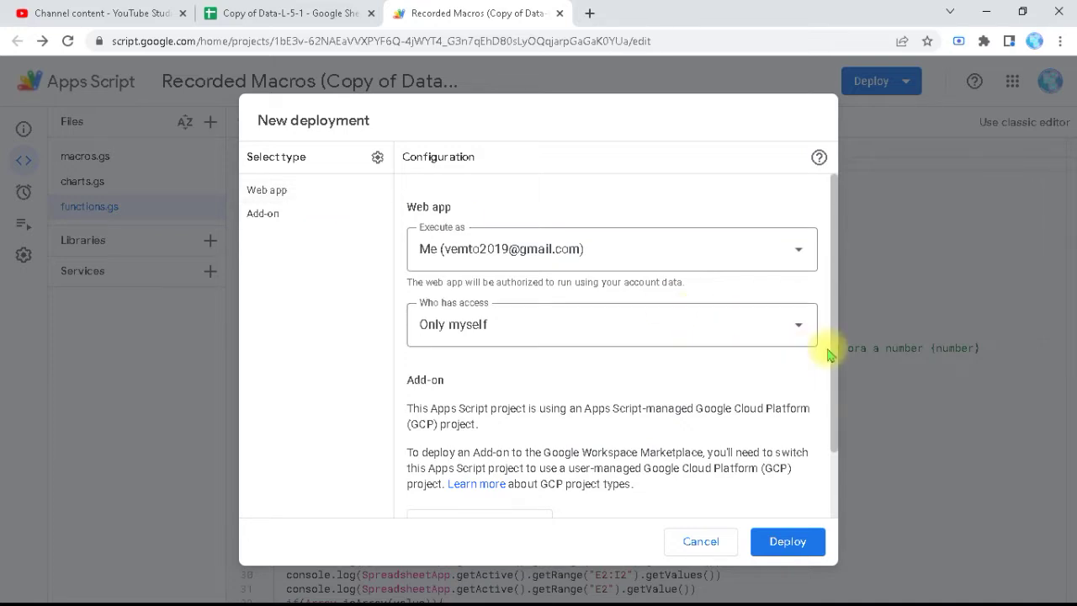
scroll(835, 358, down, 1)
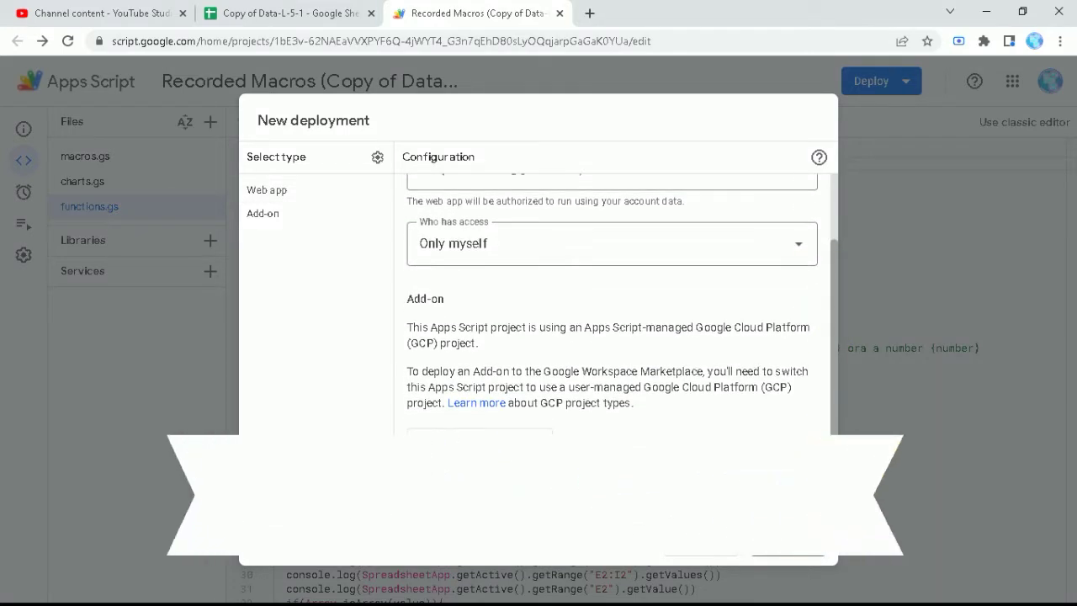
scroll(827, 273, up, 1)
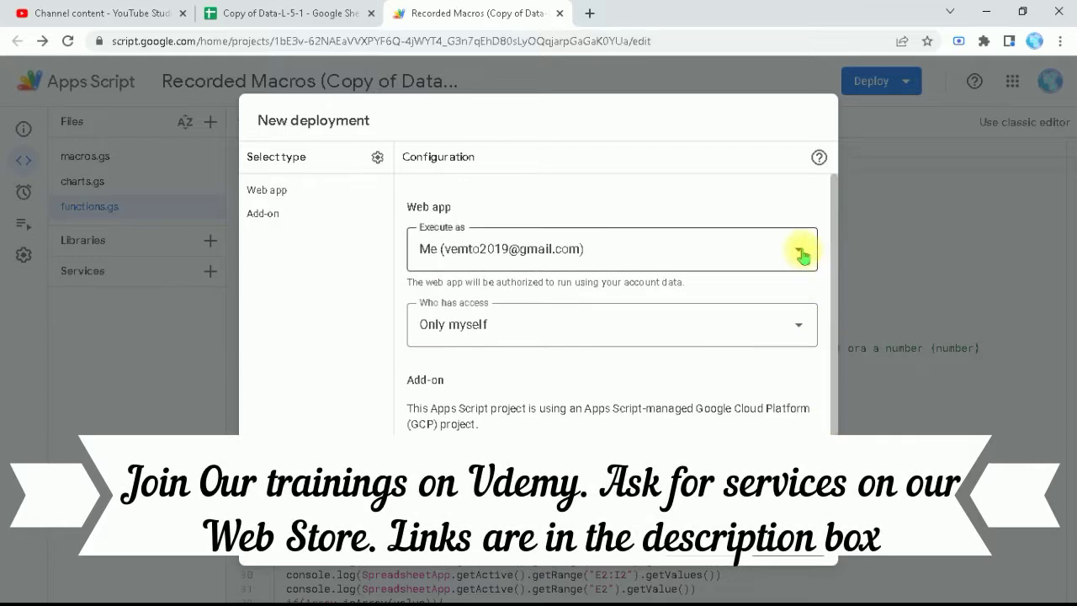
click(801, 252)
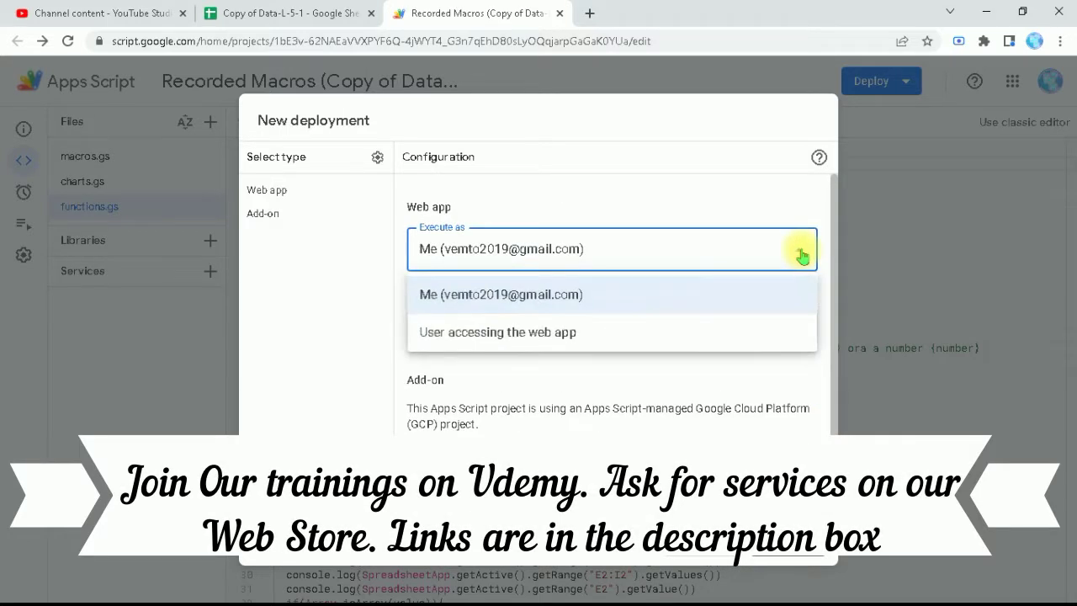
click(763, 336)
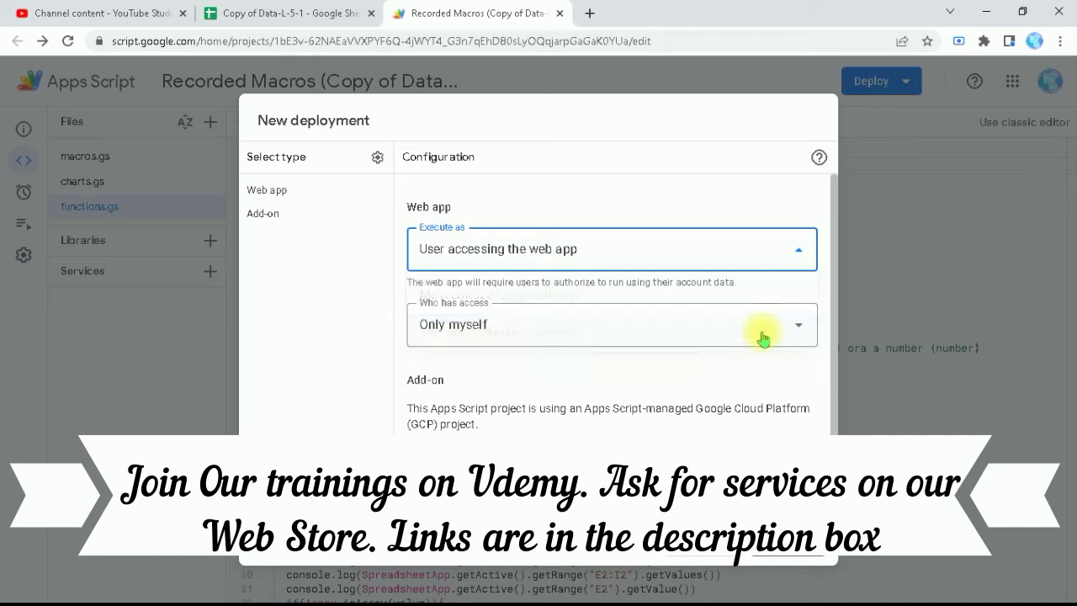
click(804, 341)
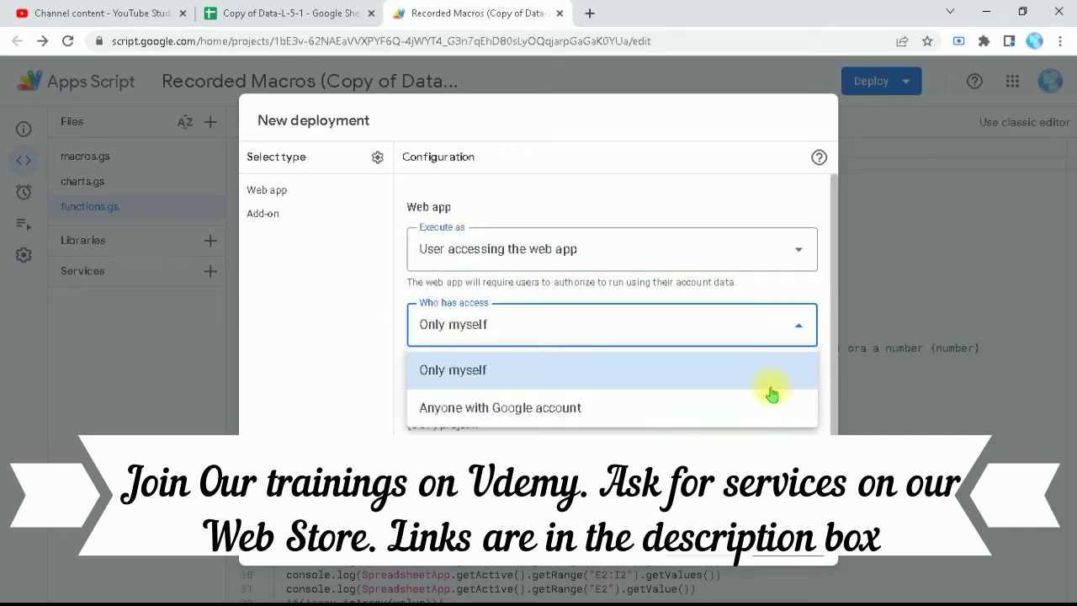
click(752, 417)
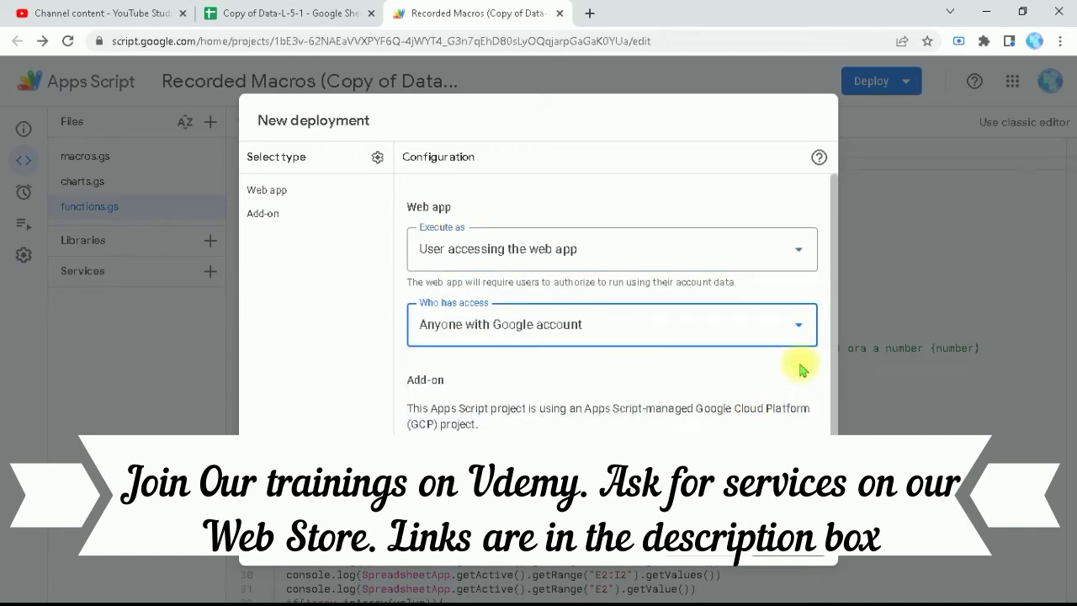
click(378, 159)
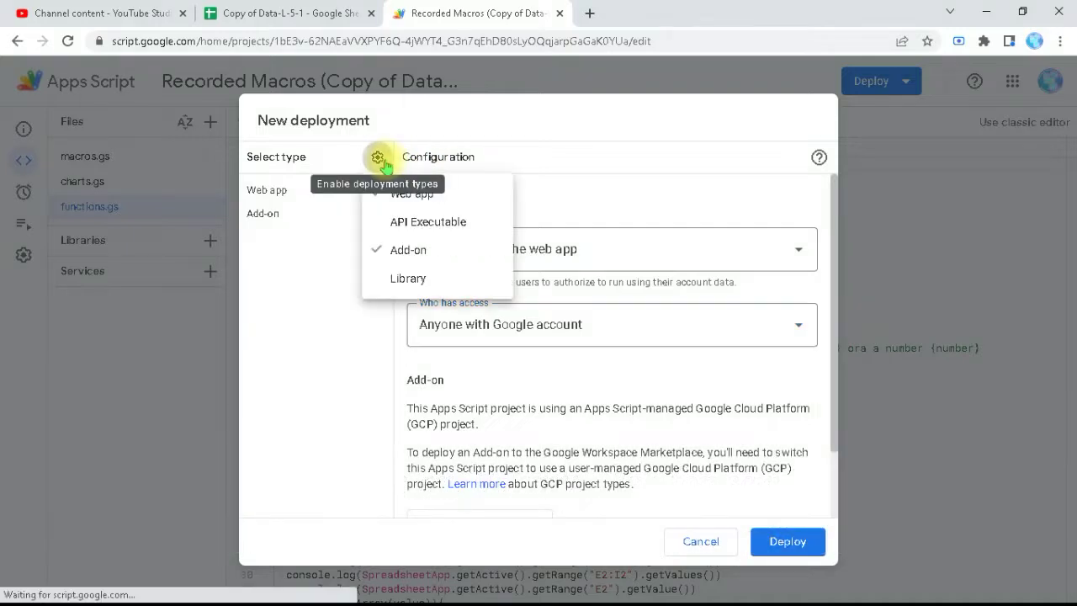
click(398, 280)
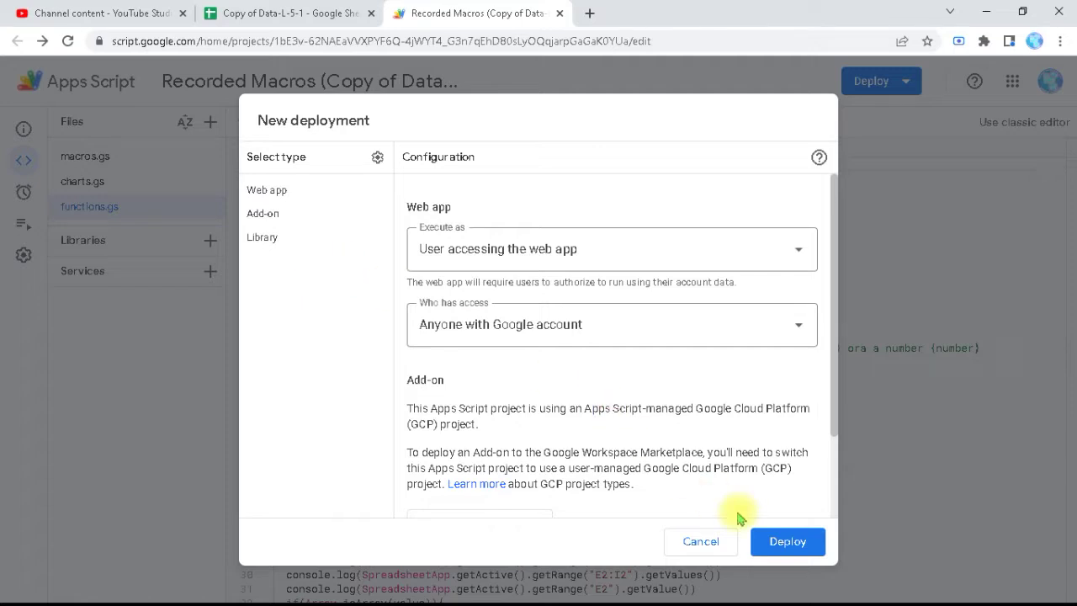
- Deploy version 2 and dismiss the confirmation
click(789, 542)
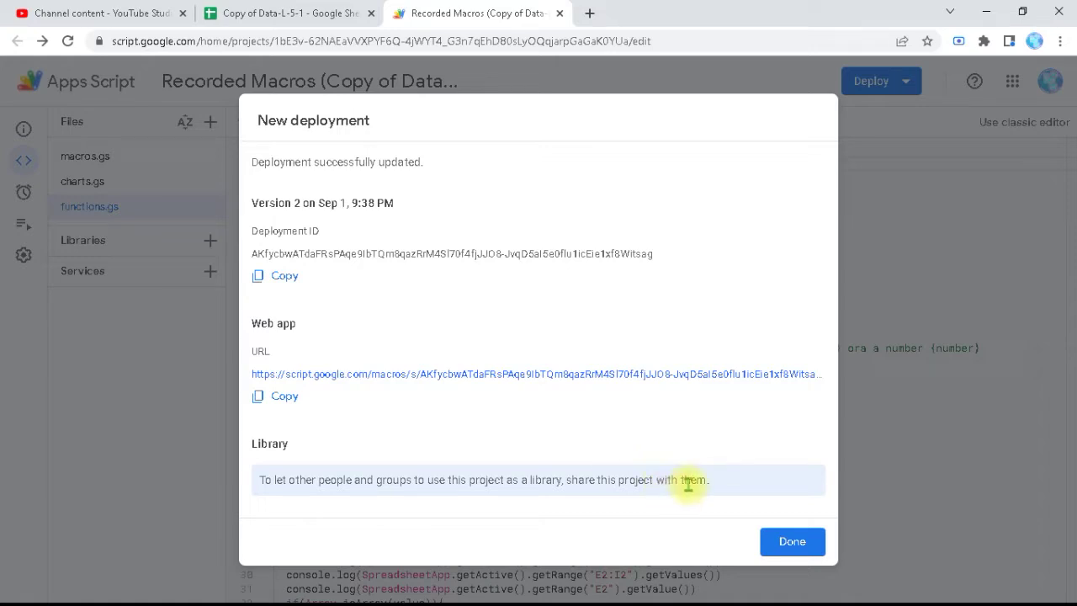
click(783, 545)
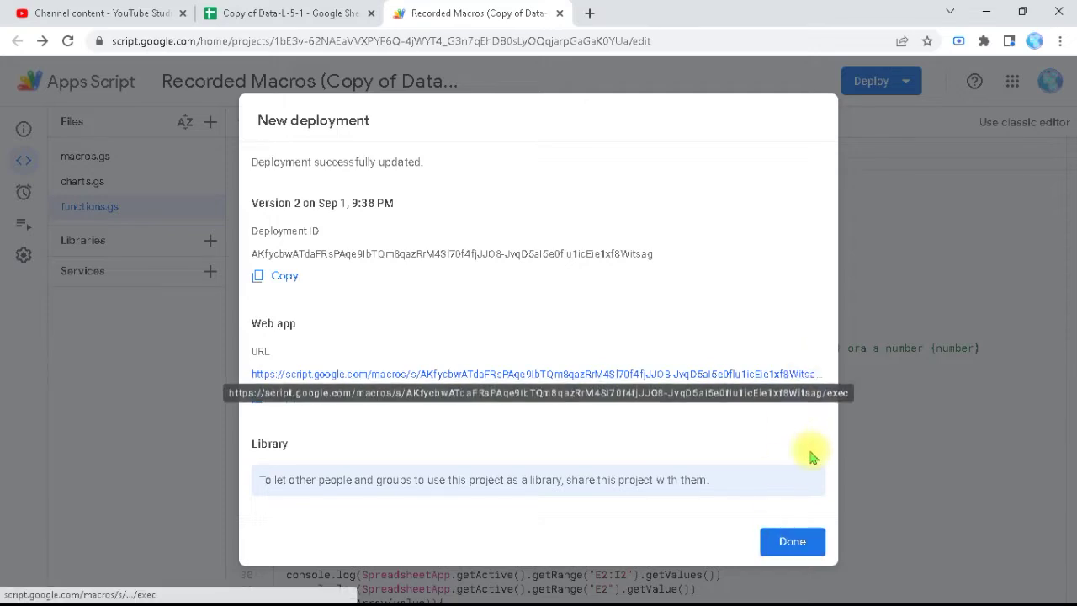
click(791, 544)
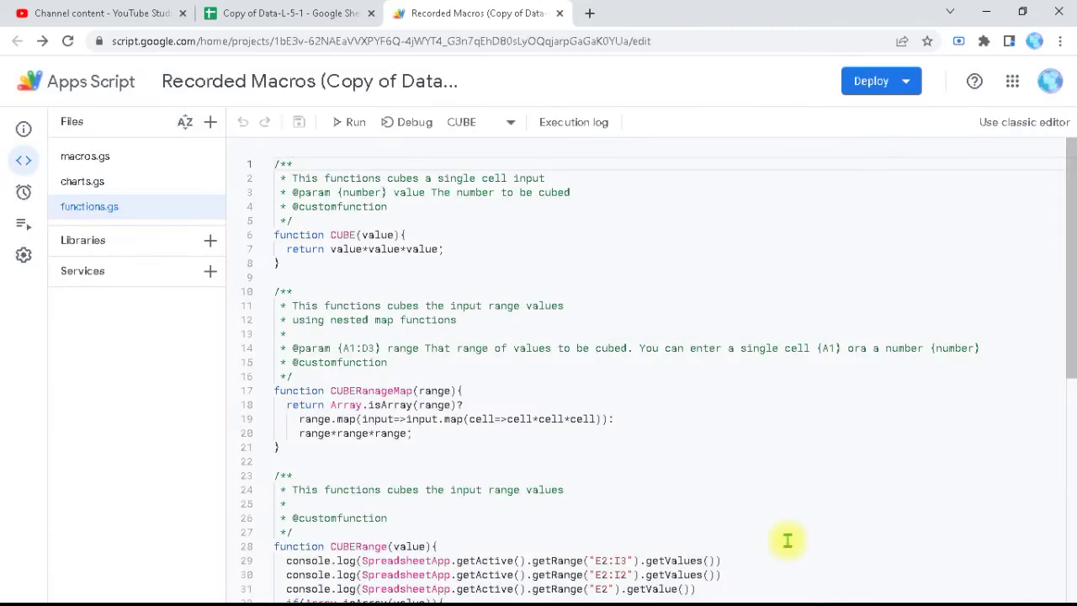
- Copy the Library URL from Manage deployments
click(909, 84)
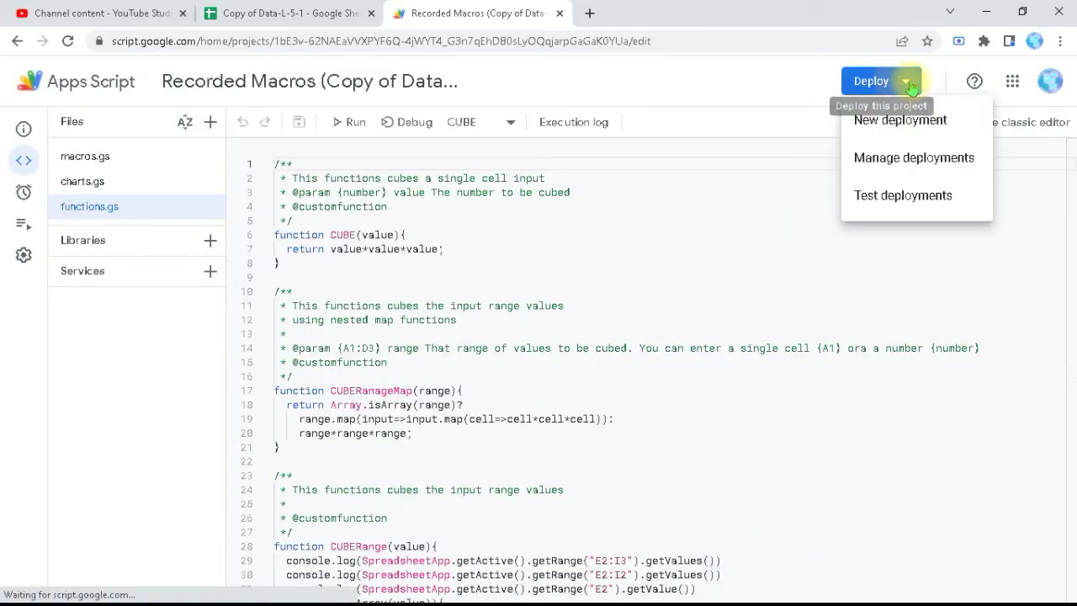
click(898, 161)
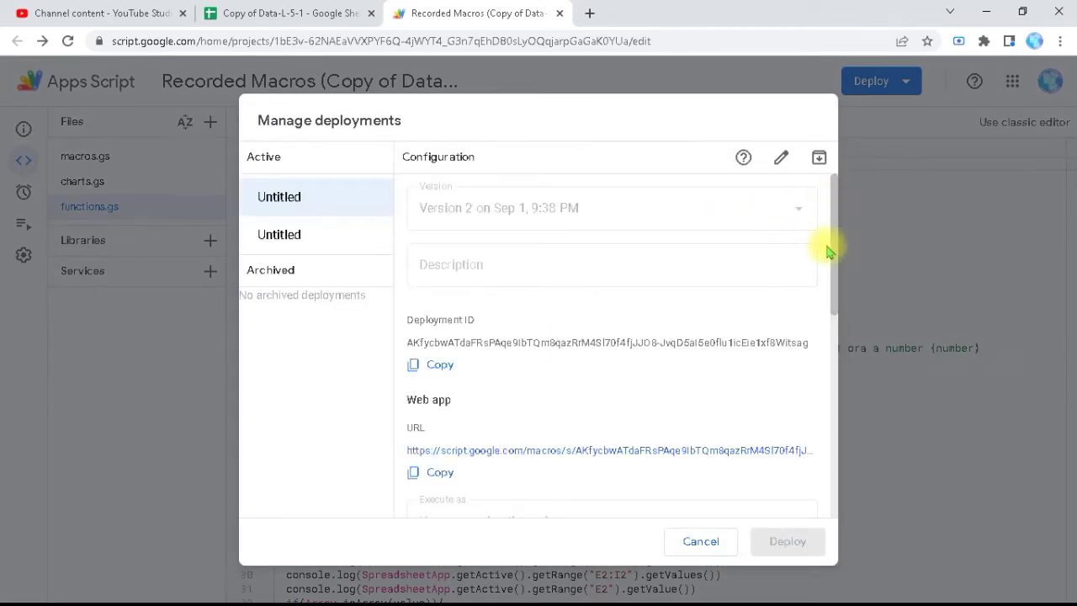
drag(833, 251, 833, 381)
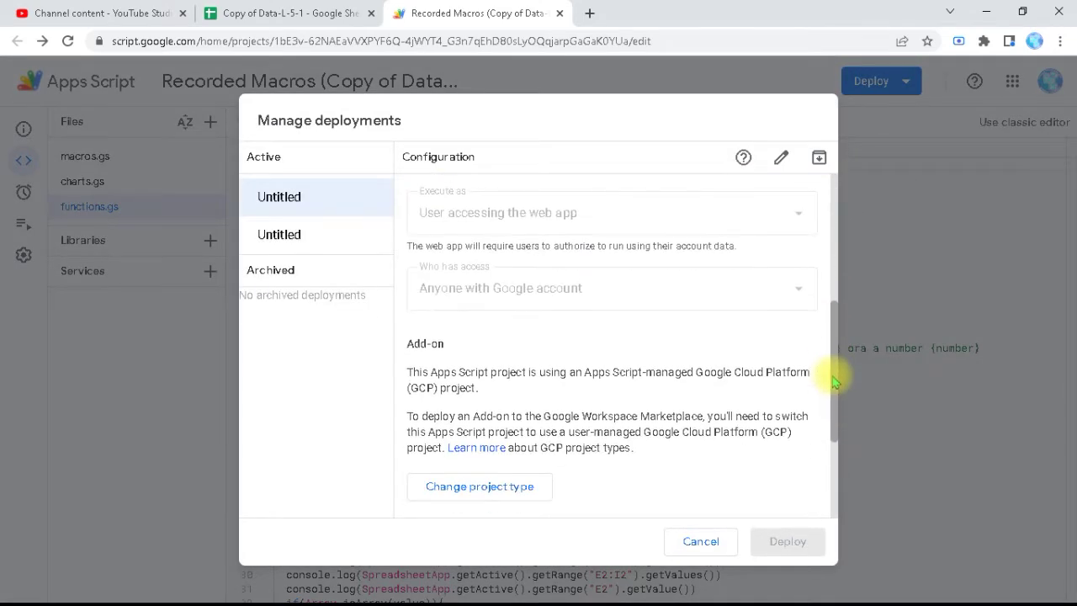
drag(833, 374, 830, 445)
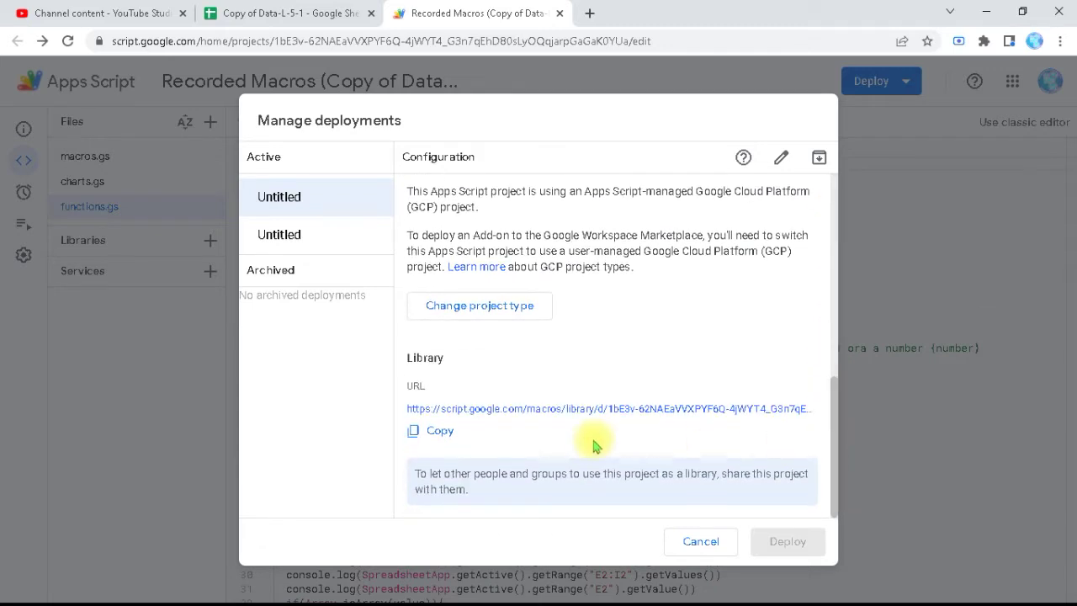
click(415, 436)
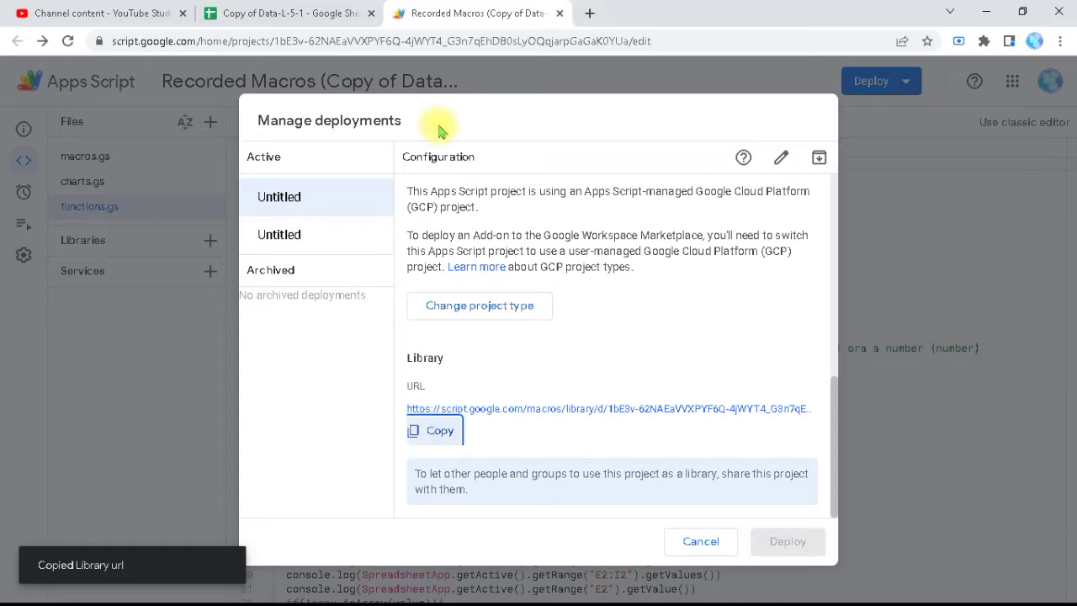
- Return to the Copy of Data-L-5-1 spreadsheet tab
click(588, 14)
text(she)
click(294, 10)
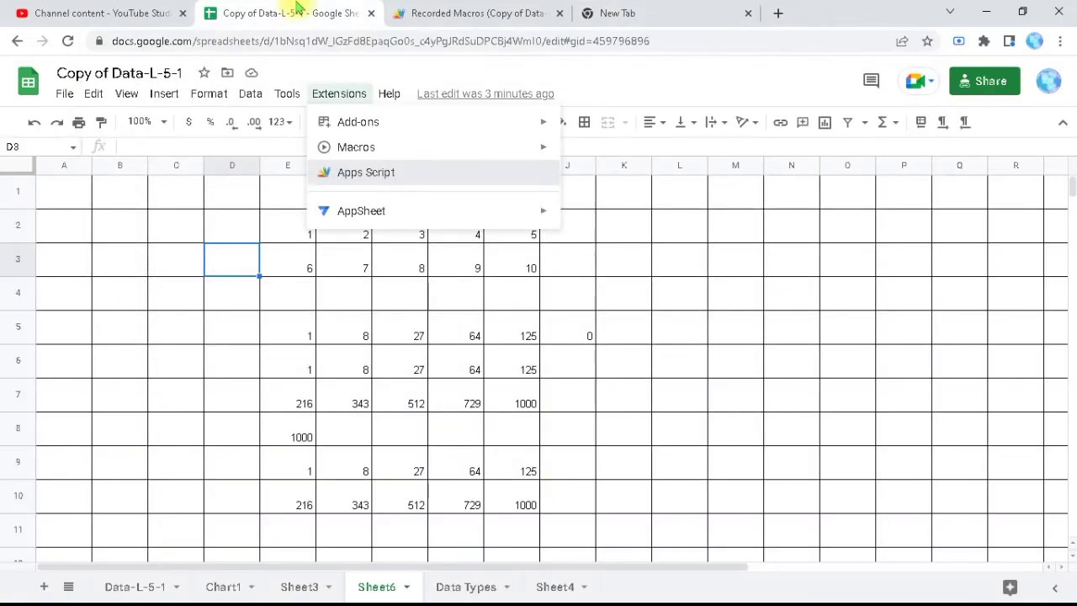
- Create a blank Untitled spreadsheet and open its Apps Script project
click(28, 82)
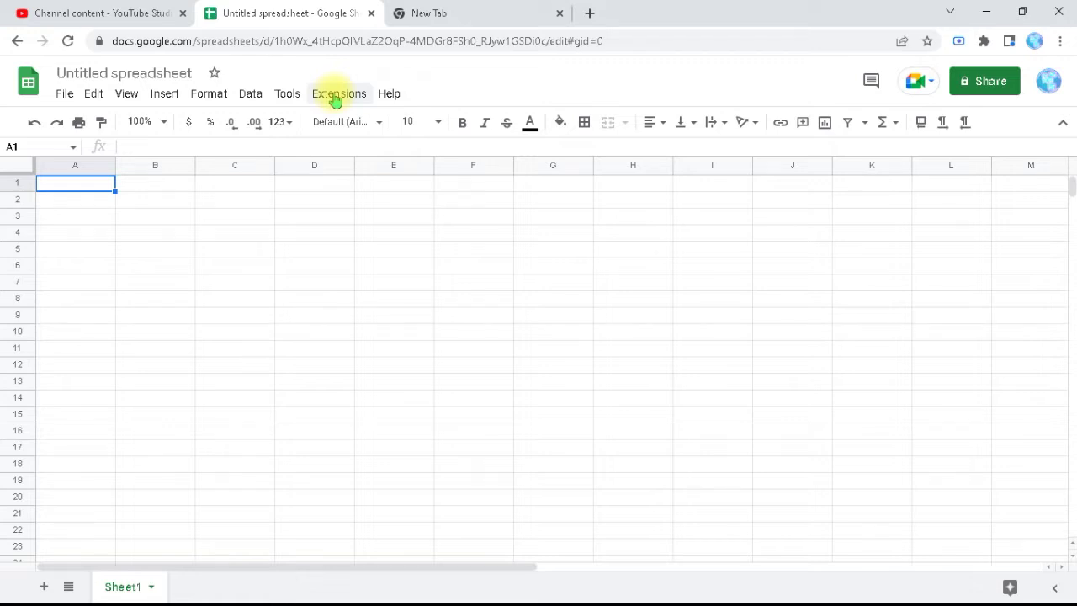
click(335, 97)
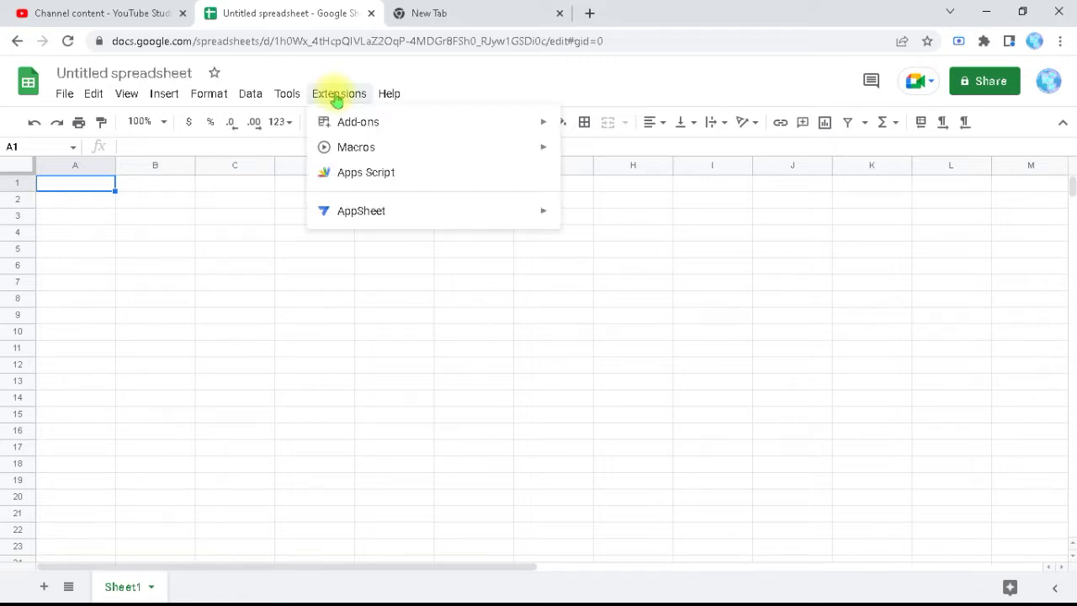
click(353, 173)
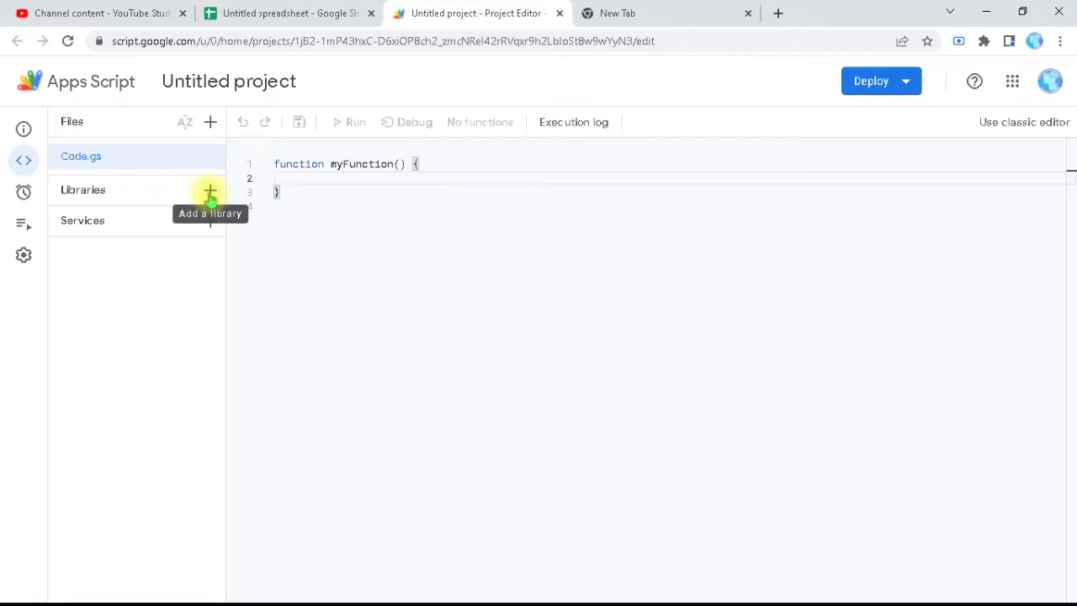
- Add a library by pasting the copied URL, trimming it to the bare script ID, and looking it up
click(211, 192)
click(439, 240)
key(ctrl+v)
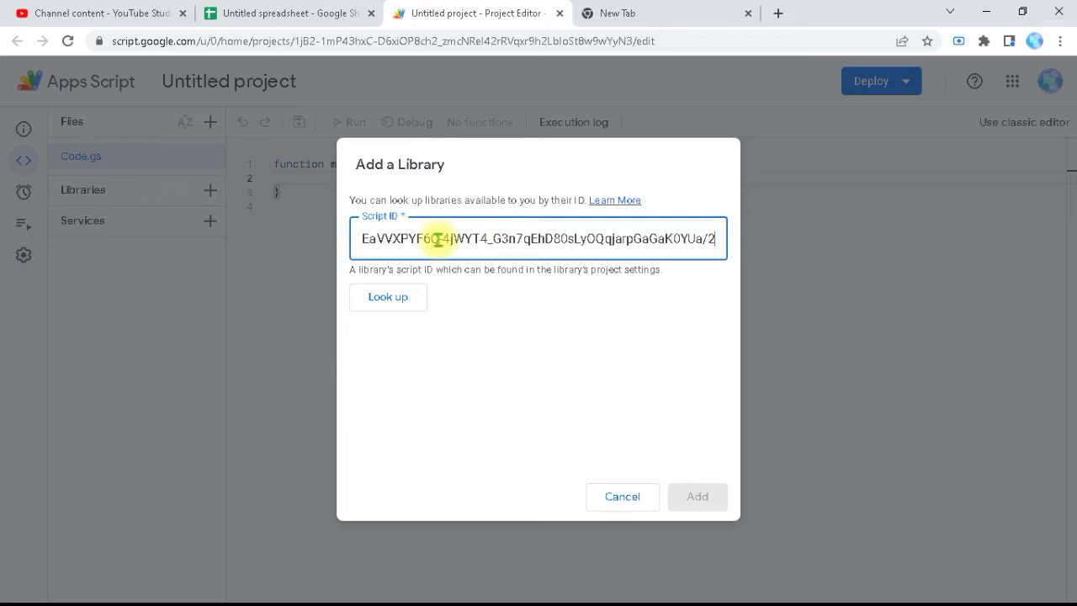
key(BackSpace)
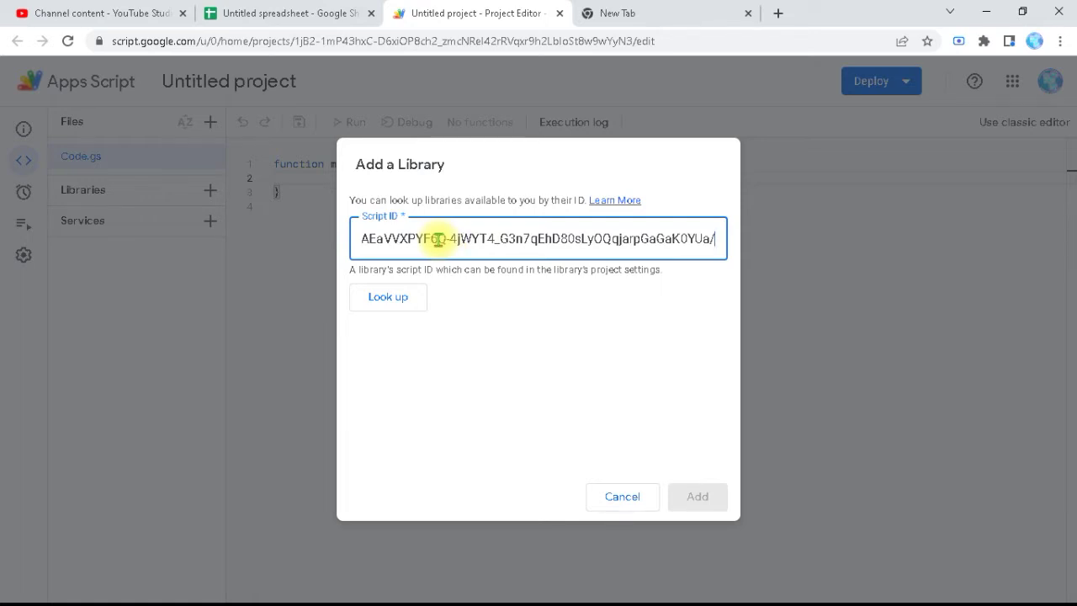
key(BackSpace)
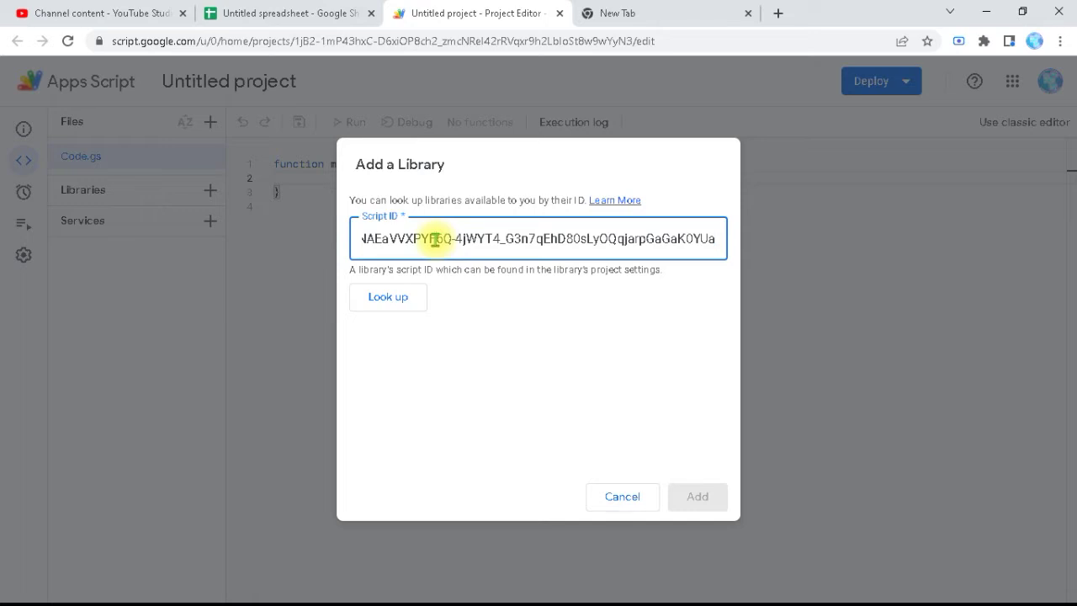
key(Left)
key(Left)
key(Left)
key(Left)
key(Left)
key(Left)
key(Left)
key(Left)
key(Left)
key(Left)
key(Left)
key(Left)
key(Left)
key(Left)
key(Left)
key(Left)
key(Left)
key(Left)
key(Left)
key(Left)
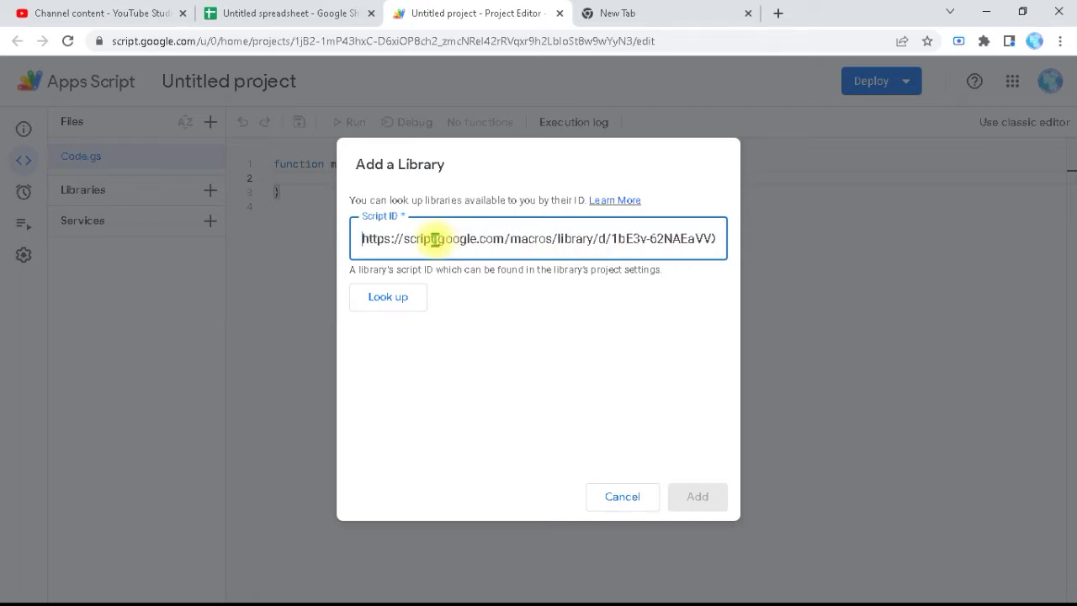
key(shift+Right)
key(shift+Right)
key(shift+Right)
key(shift+Right)
key(shift+Right)
key(shift+Right)
key(shift+Right)
key(shift+Right)
key(shift+Right)
key(shift+Right)
key(shift+Right)
key(shift+Right)
key(shift+Right)
key(shift+Right)
key(shift+Right)
key(shift+Right)
key(shift+Right)
key(shift+Right)
key(shift+Right)
key(shift+Right)
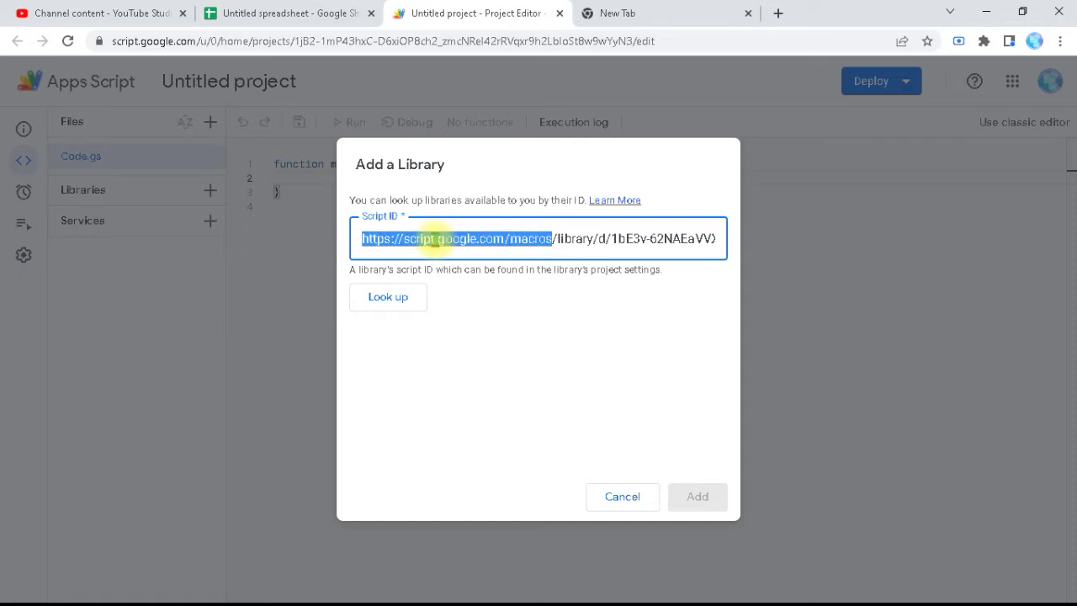
key(shift+Right)
key(shift+Right)
key(shift+Right)
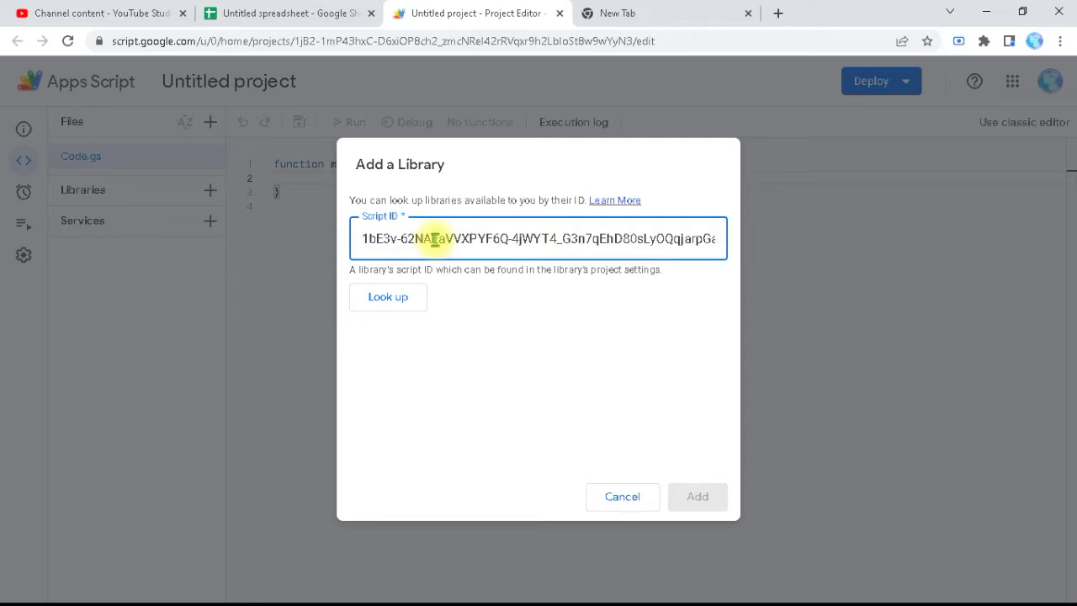
click(404, 303)
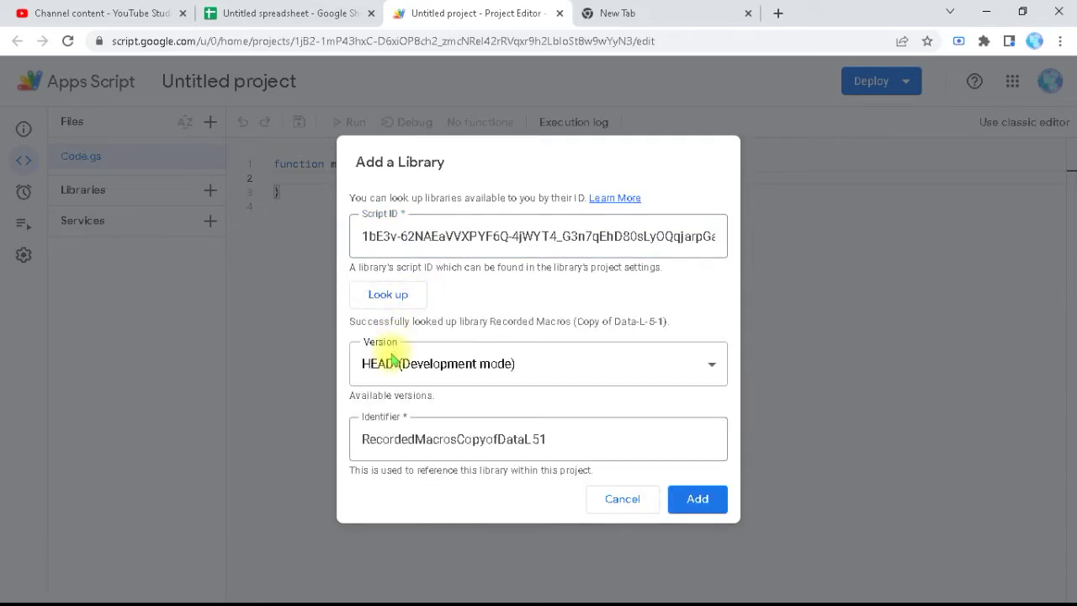
- Choose library version 2 and clear the default identifier to retype it as DataL
click(711, 370)
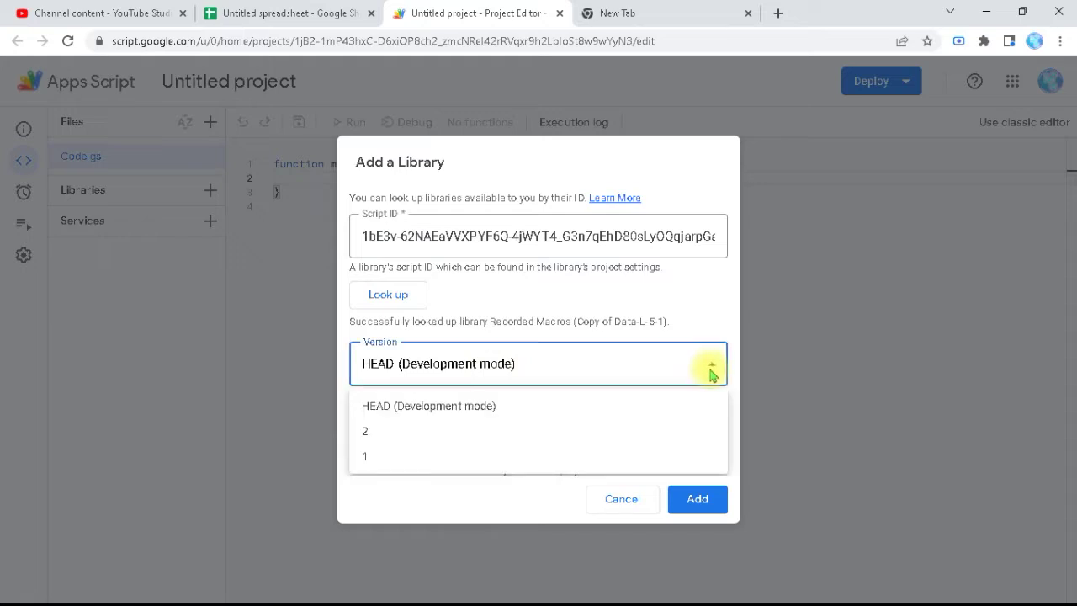
click(597, 429)
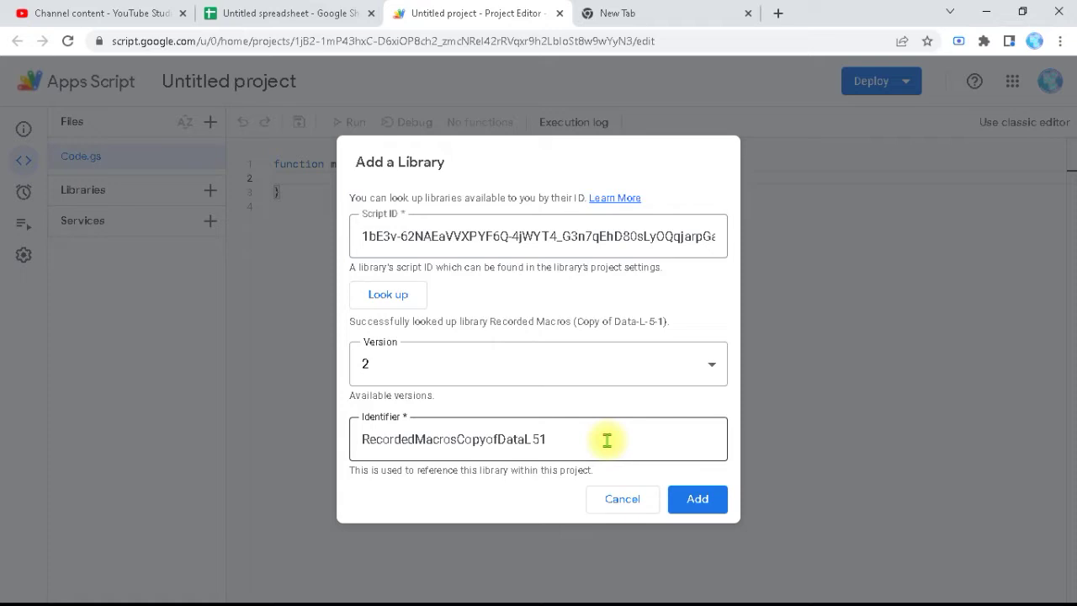
drag(607, 440, 278, 447)
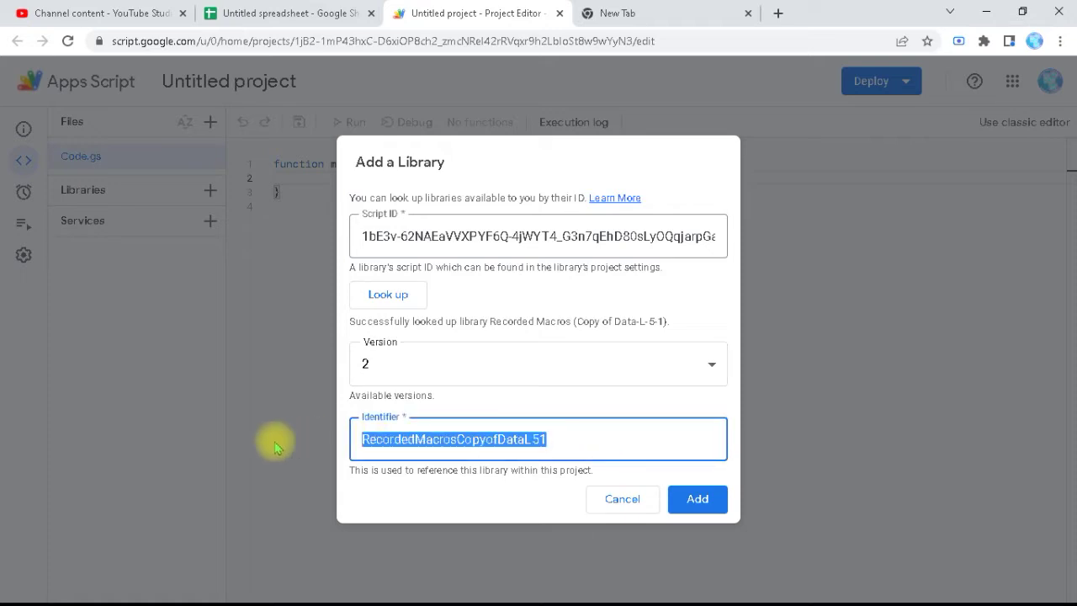
key(BackSpace)
text(Data)
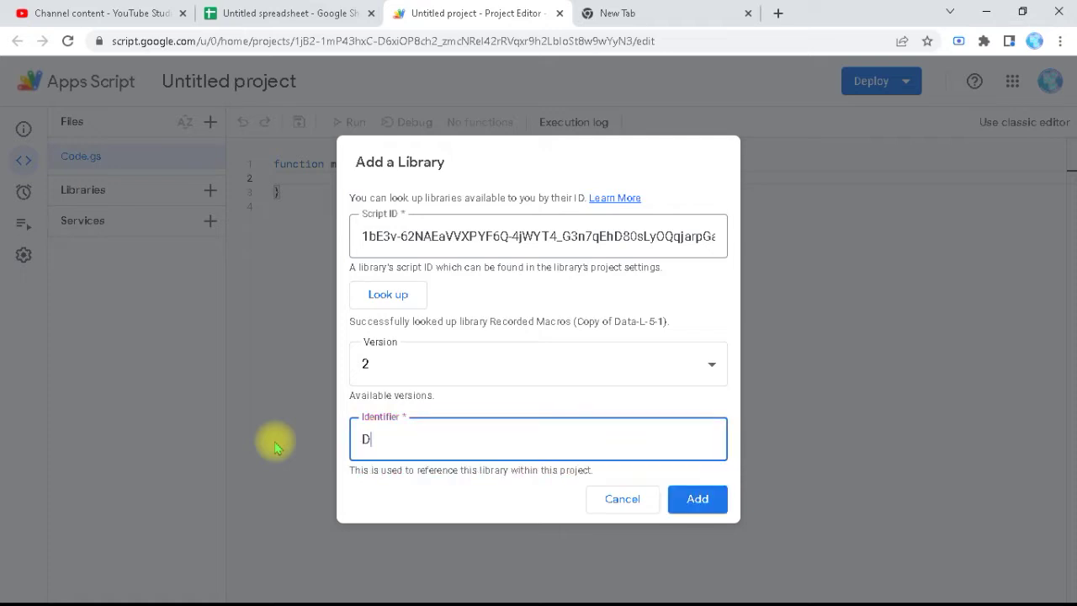
text(L)
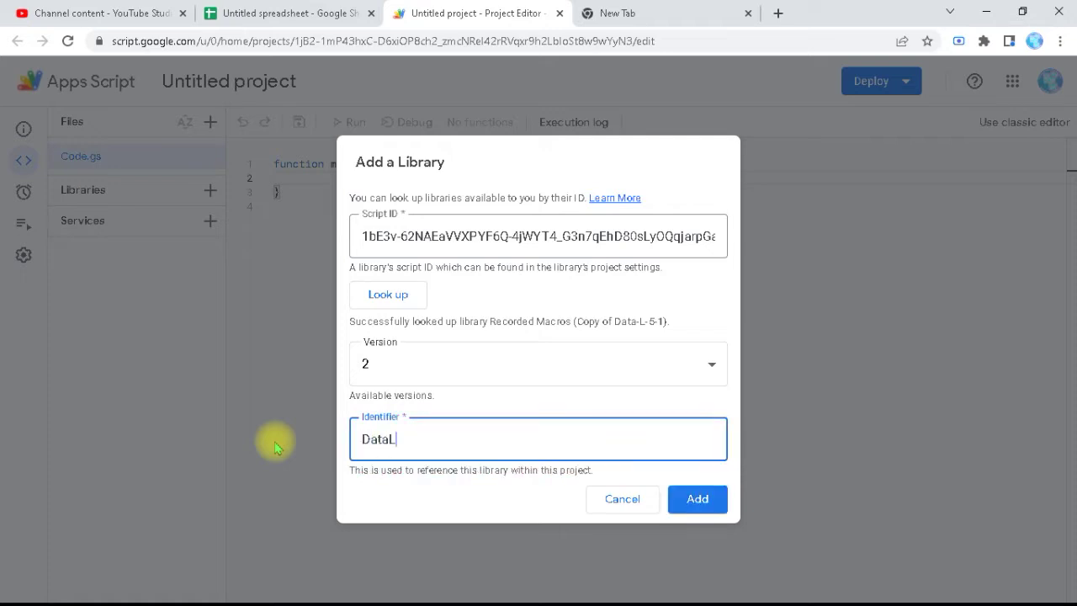